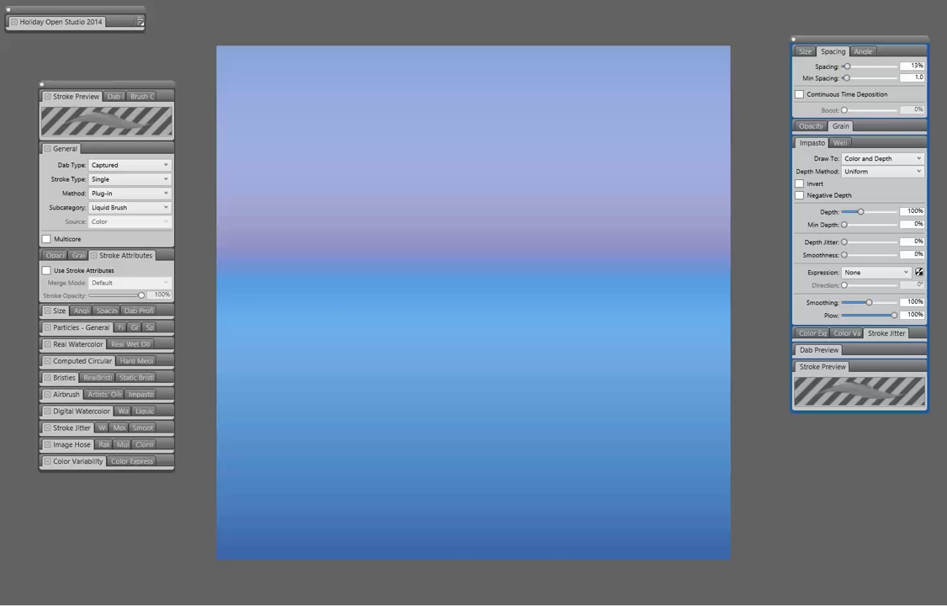
Step: Drag the Sargent Brush-Impasto variant from the Holiday Open Studio palette onto the workspace as a floating palette
{"action": "left_click_drag", "start_coordinate": [34, 22], "coordinate": [81, 66]}
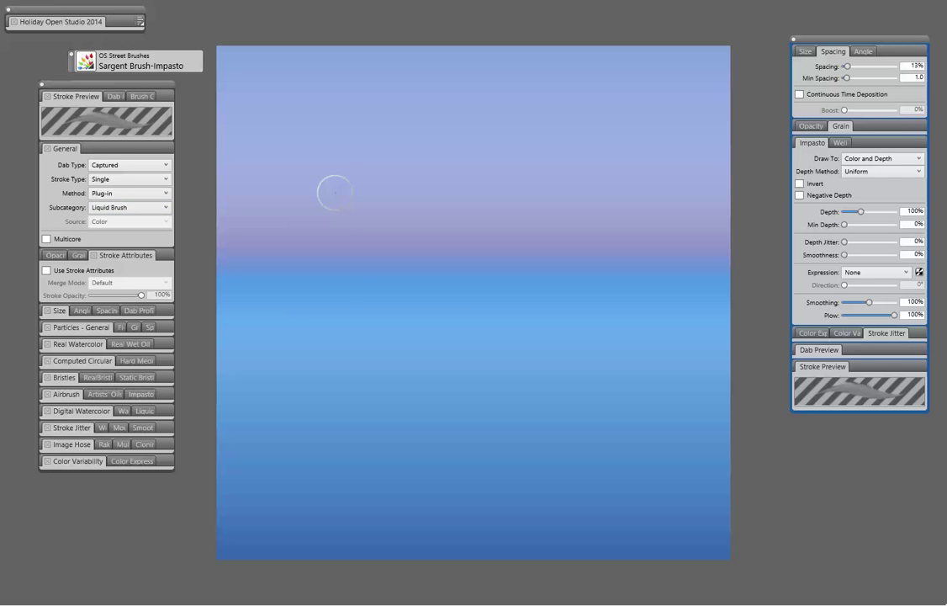
Step: Paint a test stroke and undo it, then show the Layers and Channels panel
{"action": "mouse_move", "coordinate": [335, 194]}
{"action": "left_mouse_down"}
{"action": "mouse_move", "coordinate": [332, 301]}
{"action": "mouse_move", "coordinate": [339, 201]}
{"action": "mouse_move", "coordinate": [346, 303]}
{"action": "mouse_move", "coordinate": [344, 158]}
{"action": "mouse_move", "coordinate": [350, 259]}
{"action": "mouse_move", "coordinate": [341, 183]}
{"action": "mouse_move", "coordinate": [354, 235]}
{"action": "mouse_move", "coordinate": [358, 178]}
{"action": "mouse_move", "coordinate": [363, 305]}
{"action": "left_mouse_up"}
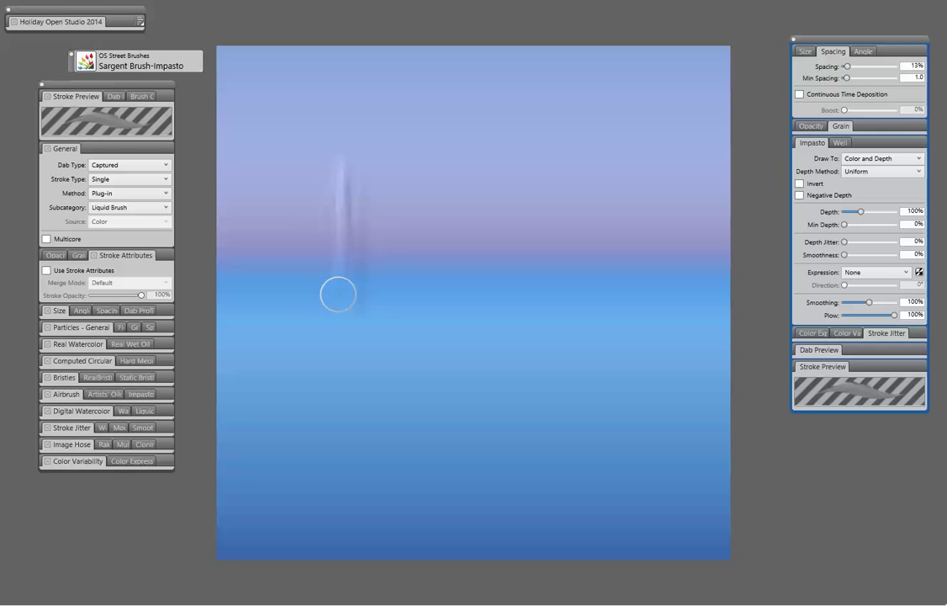
{"action": "key", "text": "ctrl+z"}
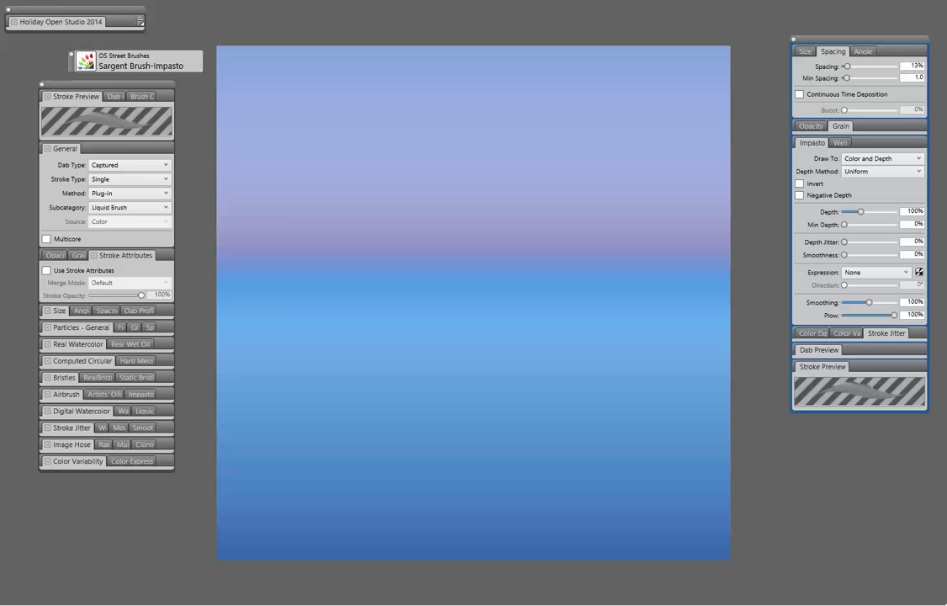
{"action": "key", "text": "ctrl+4"}
{"action": "key", "text": "ctrl+5"}
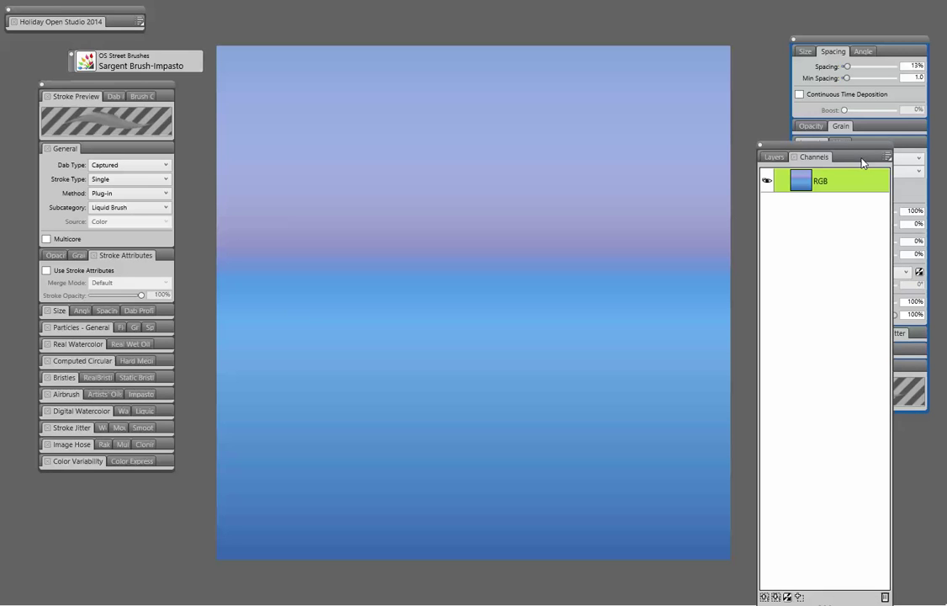
Step: Show the layer list and turn on Pick Up Underlying Color for Layer 1
{"action": "left_click", "coordinate": [776, 157]}
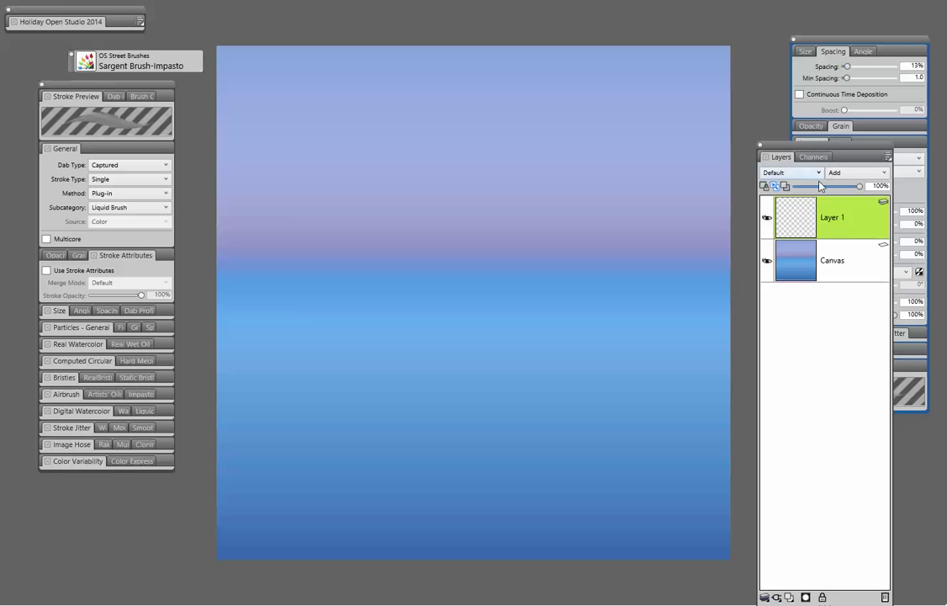
{"action": "left_click", "coordinate": [775, 187]}
Step: Set the brush to Cover method with Soft Cover subcategory and paint a yellow-green tree on Layer 1
{"action": "left_click", "coordinate": [131, 194]}
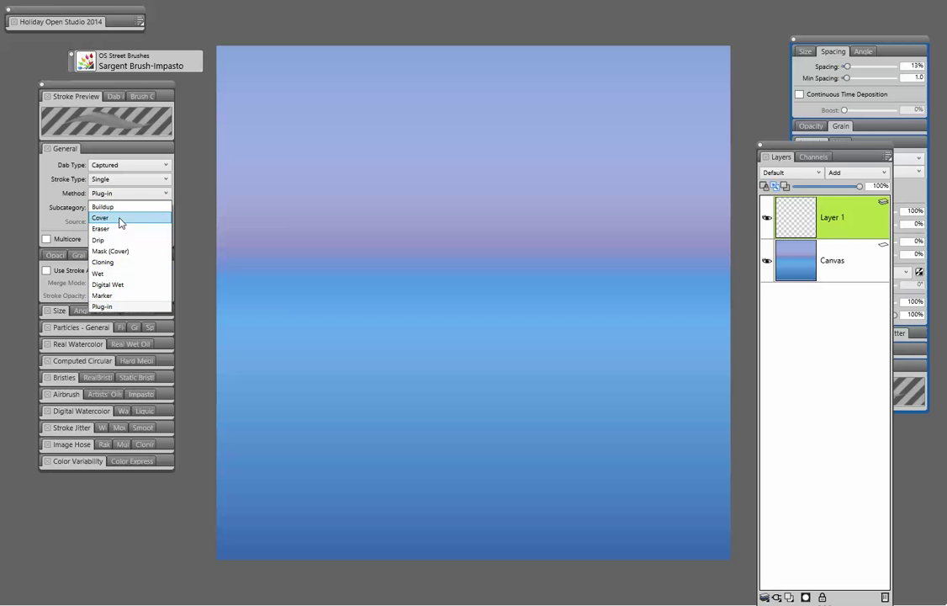
{"action": "left_click", "coordinate": [122, 218]}
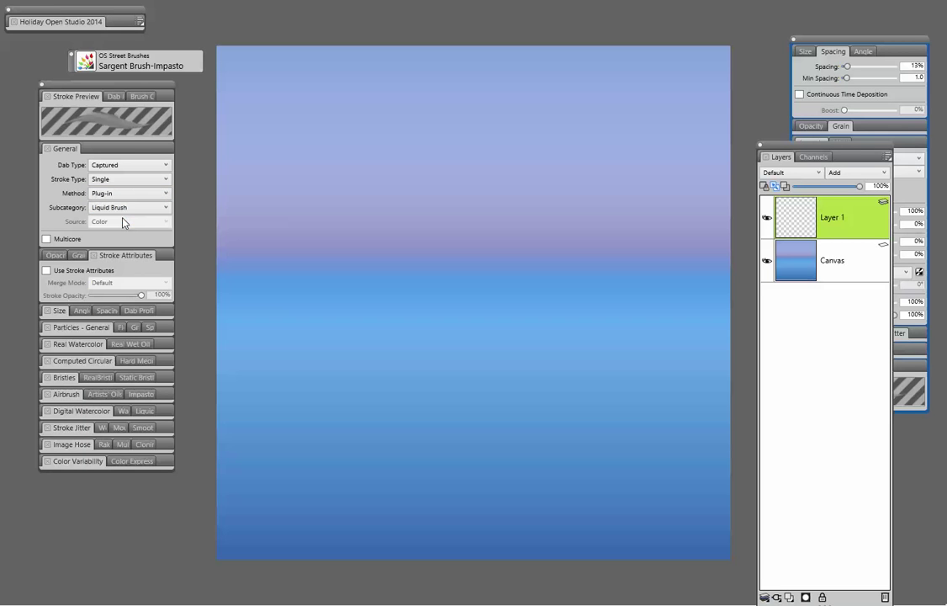
{"action": "left_click", "coordinate": [131, 207]}
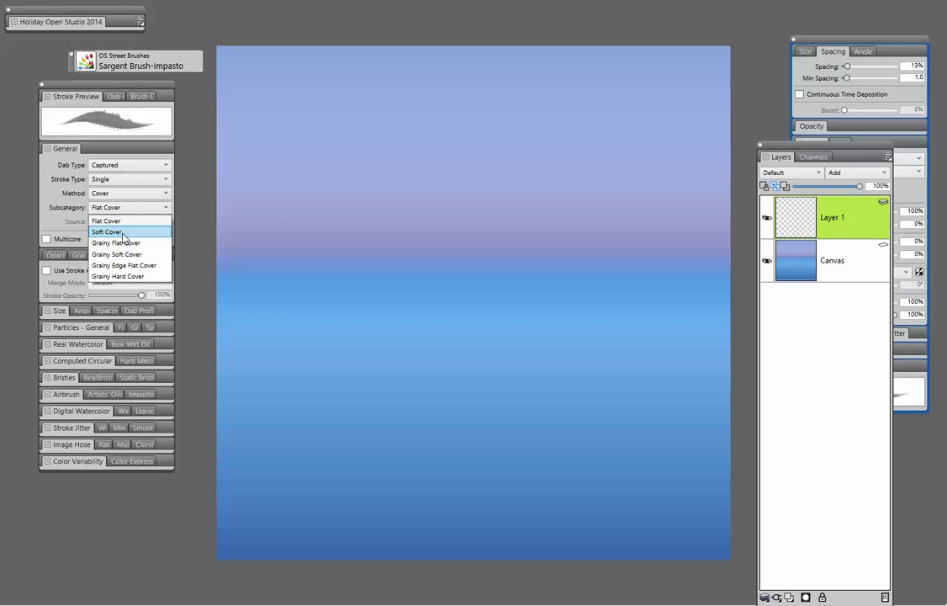
{"action": "left_click", "coordinate": [126, 237]}
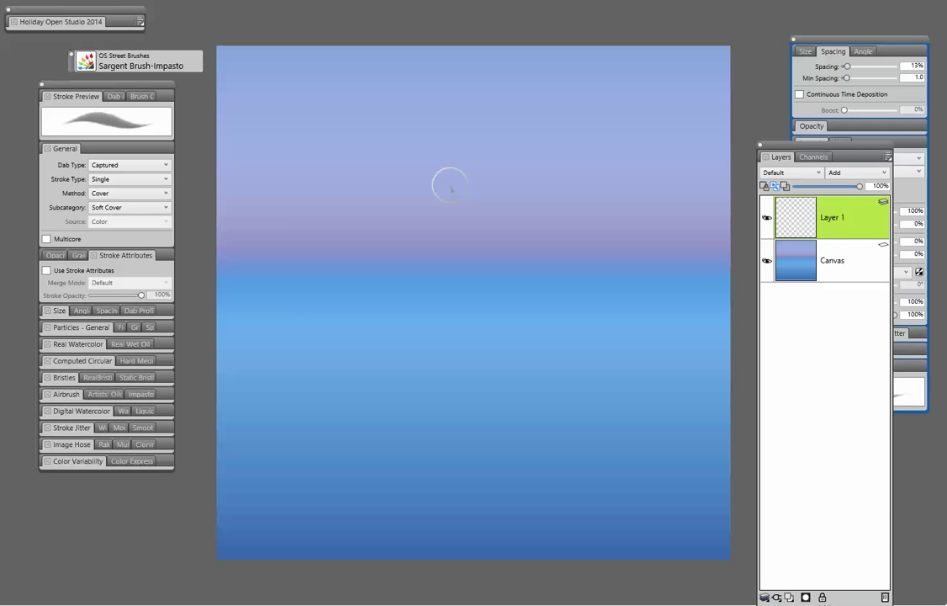
{"action": "mouse_move", "coordinate": [444, 194]}
{"action": "left_mouse_down"}
{"action": "mouse_move", "coordinate": [471, 189]}
{"action": "mouse_move", "coordinate": [470, 204]}
{"action": "mouse_move", "coordinate": [441, 218]}
{"action": "mouse_move", "coordinate": [473, 178]}
{"action": "mouse_move", "coordinate": [449, 204]}
{"action": "mouse_move", "coordinate": [463, 180]}
{"action": "mouse_move", "coordinate": [456, 163]}
{"action": "mouse_move", "coordinate": [468, 176]}
{"action": "mouse_move", "coordinate": [463, 153]}
{"action": "mouse_move", "coordinate": [467, 176]}
{"action": "mouse_move", "coordinate": [452, 217]}
{"action": "mouse_move", "coordinate": [465, 228]}
{"action": "mouse_move", "coordinate": [446, 229]}
{"action": "mouse_move", "coordinate": [471, 162]}
{"action": "mouse_move", "coordinate": [462, 173]}
{"action": "mouse_move", "coordinate": [457, 151]}
{"action": "mouse_move", "coordinate": [458, 222]}
{"action": "mouse_move", "coordinate": [445, 237]}
{"action": "mouse_move", "coordinate": [468, 240]}
{"action": "mouse_move", "coordinate": [454, 257]}
{"action": "mouse_move", "coordinate": [309, 256]}
{"action": "mouse_move", "coordinate": [417, 224]}
{"action": "mouse_move", "coordinate": [464, 232]}
{"action": "mouse_move", "coordinate": [461, 239]}
{"action": "mouse_move", "coordinate": [449, 245]}
{"action": "mouse_move", "coordinate": [462, 218]}
{"action": "mouse_move", "coordinate": [455, 158]}
{"action": "mouse_move", "coordinate": [445, 175]}
{"action": "mouse_move", "coordinate": [458, 254]}
{"action": "mouse_move", "coordinate": [486, 231]}
{"action": "mouse_move", "coordinate": [443, 244]}
{"action": "mouse_move", "coordinate": [448, 220]}
{"action": "mouse_move", "coordinate": [453, 239]}
{"action": "mouse_move", "coordinate": [449, 208]}
{"action": "mouse_move", "coordinate": [459, 298]}
{"action": "left_mouse_up"}
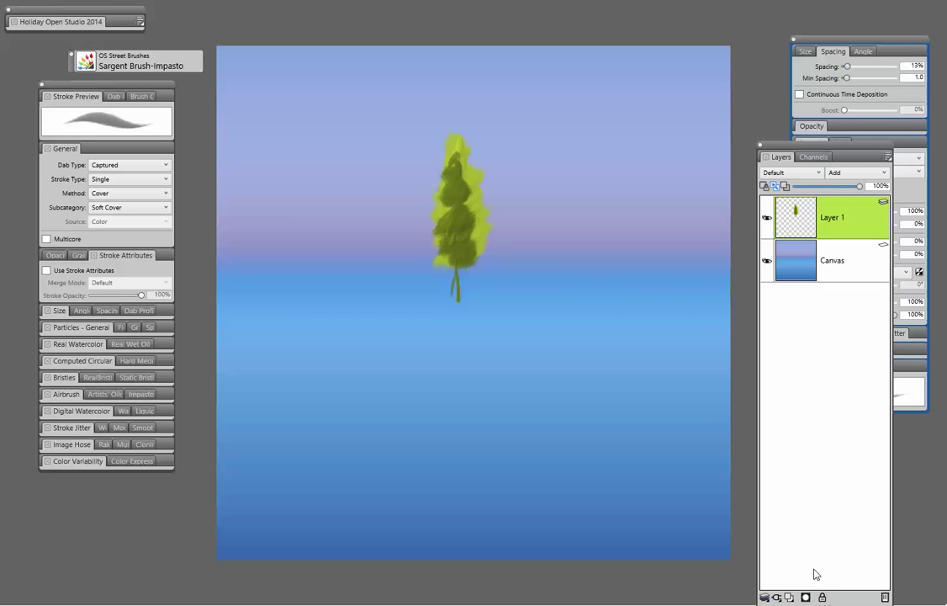
Step: Add Layer 2, paint a bright yellow-green tree right of the first, and dab yellow on the dark tree
{"action": "left_click", "coordinate": [789, 597]}
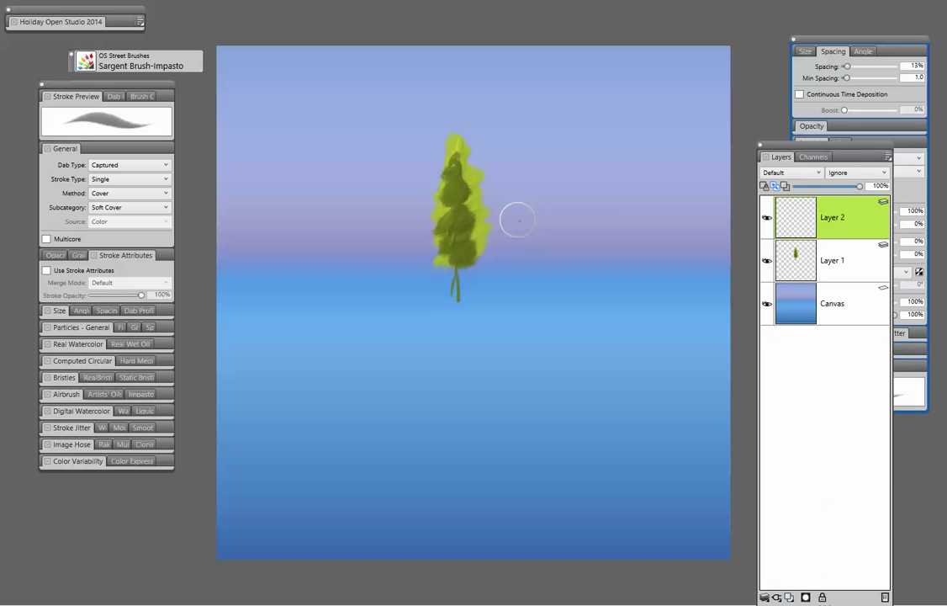
{"action": "mouse_move", "coordinate": [501, 148]}
{"action": "left_mouse_down"}
{"action": "mouse_move", "coordinate": [477, 190]}
{"action": "mouse_move", "coordinate": [491, 195]}
{"action": "mouse_move", "coordinate": [488, 155]}
{"action": "mouse_move", "coordinate": [500, 129]}
{"action": "mouse_move", "coordinate": [481, 160]}
{"action": "mouse_move", "coordinate": [498, 221]}
{"action": "mouse_move", "coordinate": [494, 244]}
{"action": "mouse_move", "coordinate": [508, 151]}
{"action": "mouse_move", "coordinate": [489, 292]}
{"action": "left_mouse_up"}
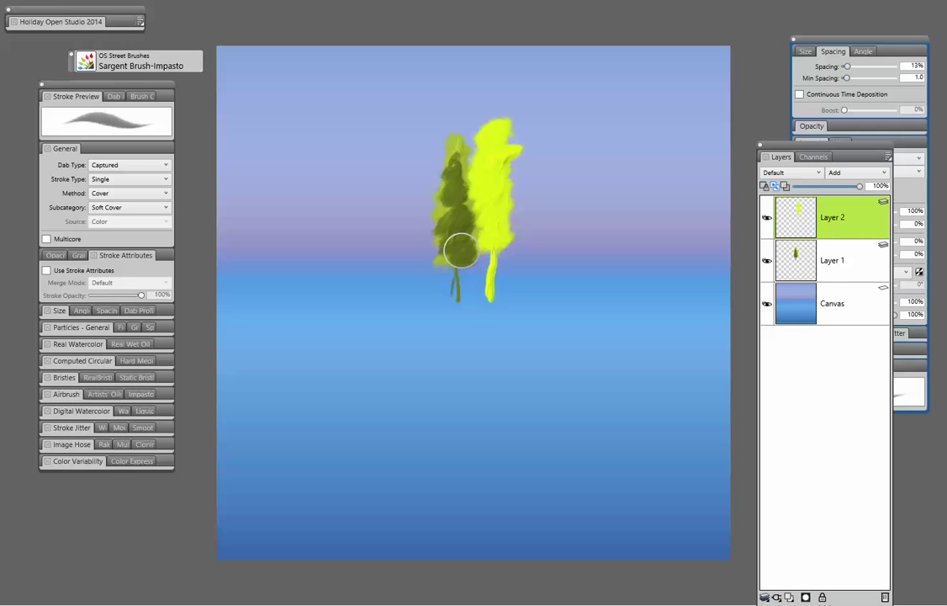
{"action": "left_click_drag", "start_coordinate": [460, 249], "coordinate": [450, 247]}
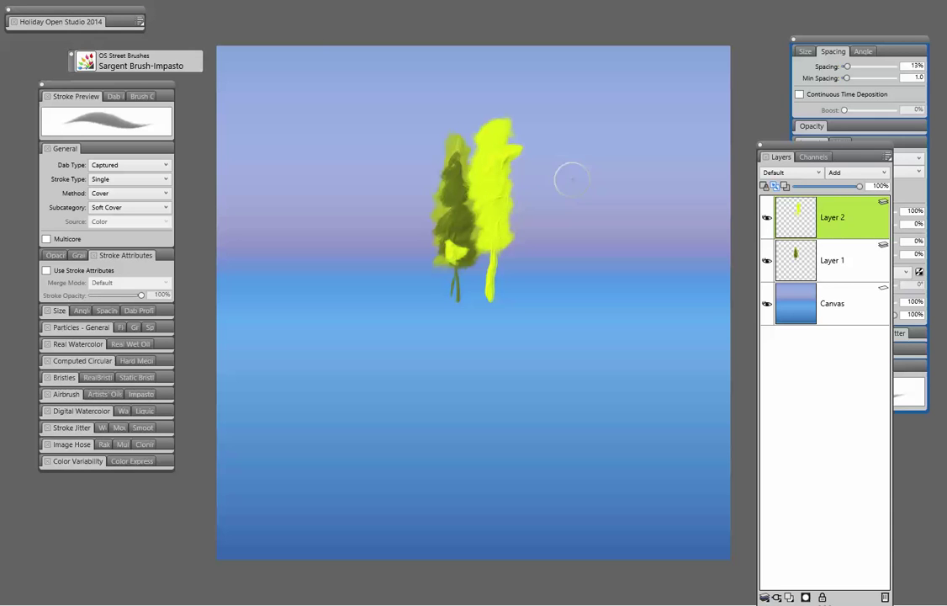
Step: Lower Impasto Depth to 0% and paint a flat yellow-green shape right of the two trees
{"action": "mouse_move", "coordinate": [516, 69]}
{"action": "left_mouse_down"}
{"action": "mouse_move", "coordinate": [482, 57]}
{"action": "mouse_move", "coordinate": [433, 87]}
{"action": "mouse_move", "coordinate": [415, 26]}
{"action": "left_mouse_up"}
{"action": "left_click_drag", "start_coordinate": [806, 151], "coordinate": [678, 154]}
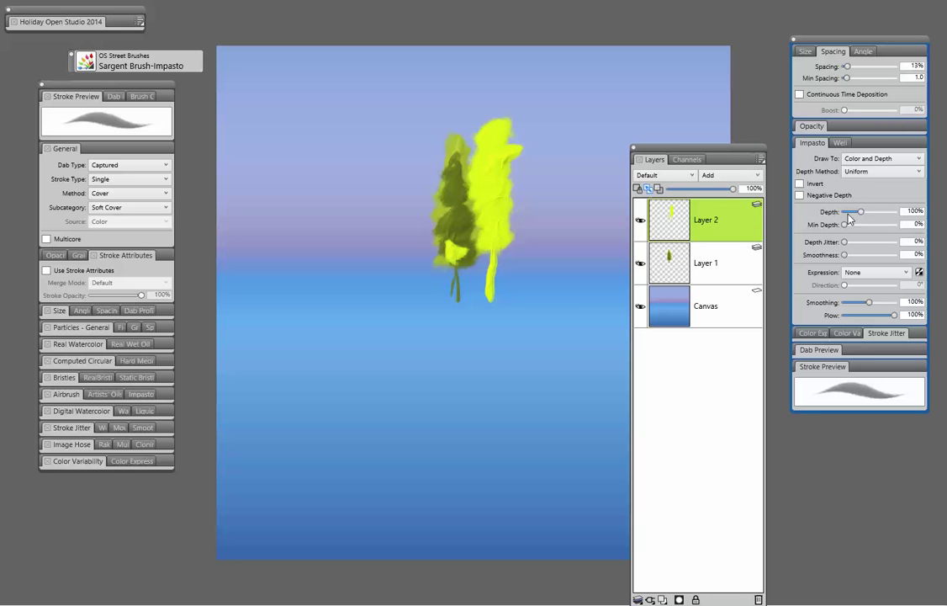
{"action": "left_click_drag", "start_coordinate": [861, 211], "coordinate": [843, 212]}
{"action": "mouse_move", "coordinate": [578, 117]}
{"action": "left_mouse_down"}
{"action": "mouse_move", "coordinate": [578, 201]}
{"action": "mouse_move", "coordinate": [572, 135]}
{"action": "mouse_move", "coordinate": [553, 227]}
{"action": "left_mouse_up"}
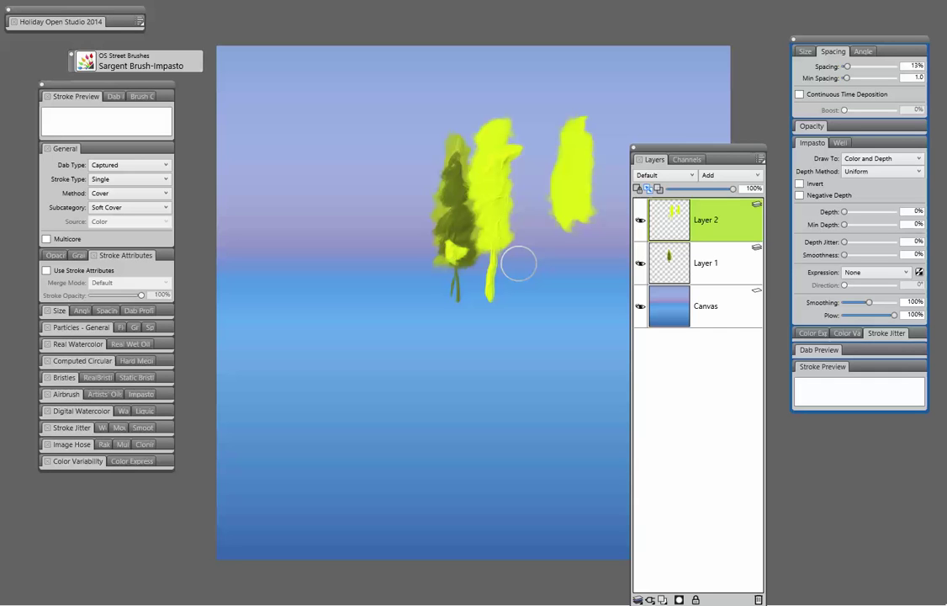
Step: Make the Canvas layer active and select its whole area with Ctrl+A
{"action": "left_click", "coordinate": [731, 307]}
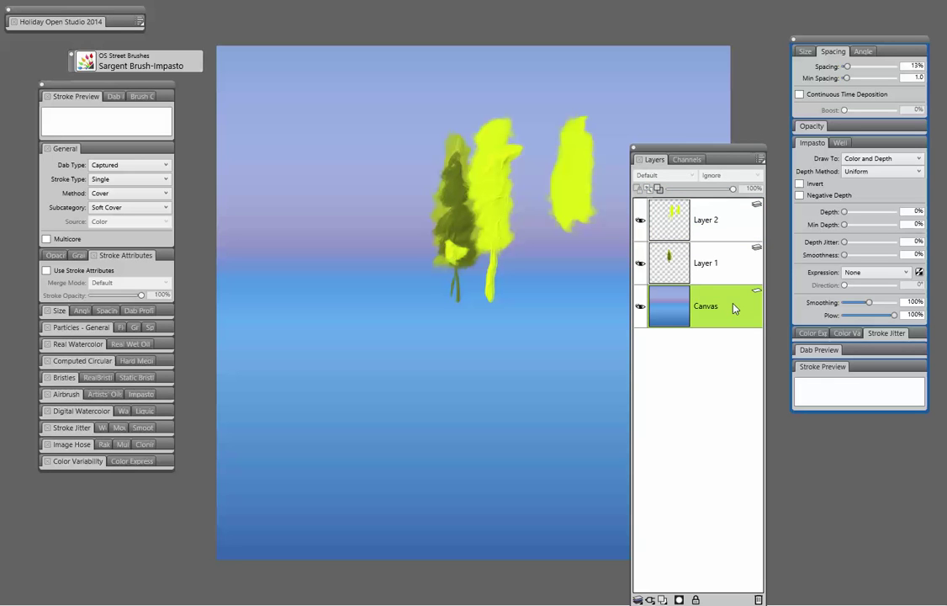
{"action": "key", "text": "ctrl+a"}
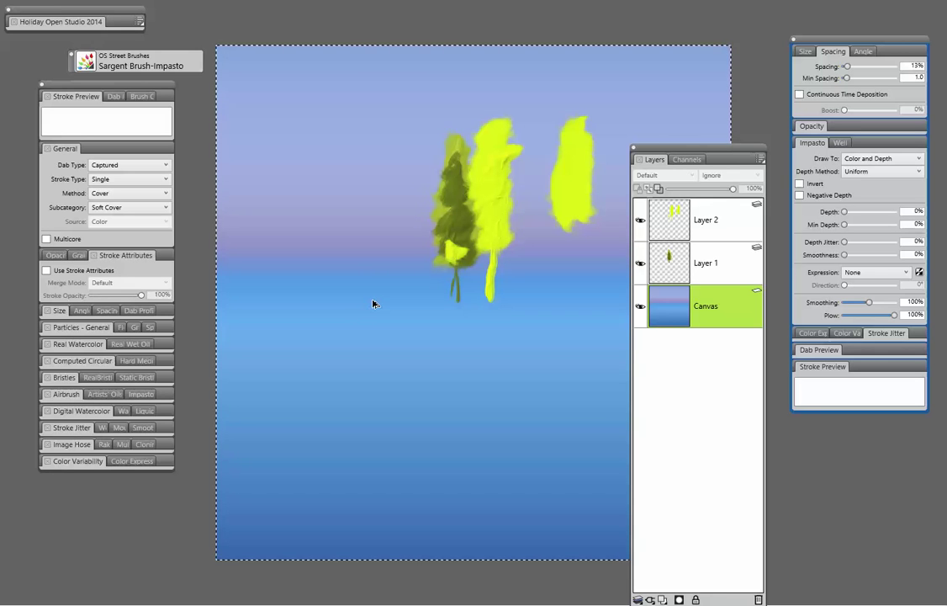
Step: Paste the sky into a new layer, deselect, and move it below Layer 2 and Layer 1
{"action": "key", "text": "ctrl+v"}
{"action": "key", "text": "ctrl+d"}
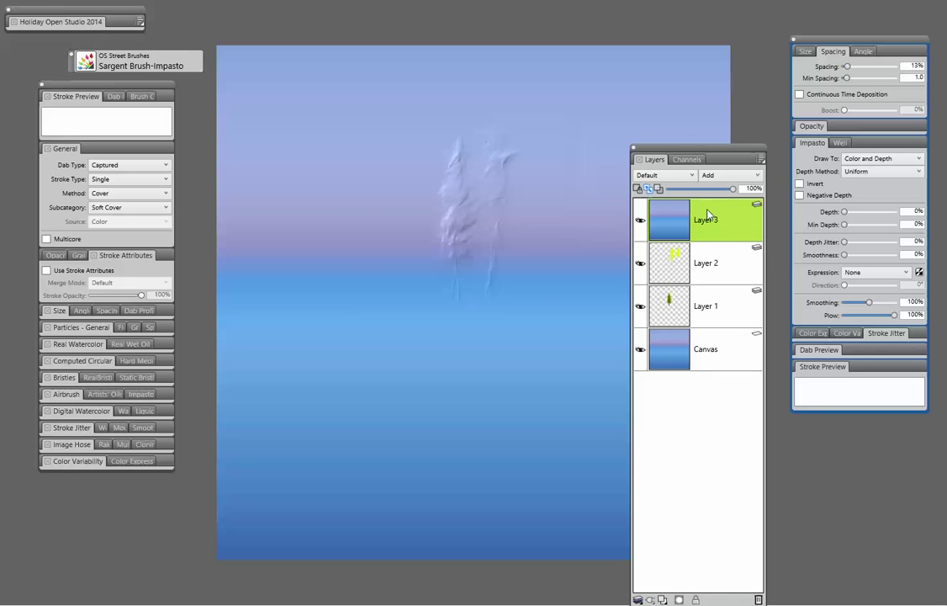
{"action": "left_click_drag", "start_coordinate": [707, 215], "coordinate": [711, 313]}
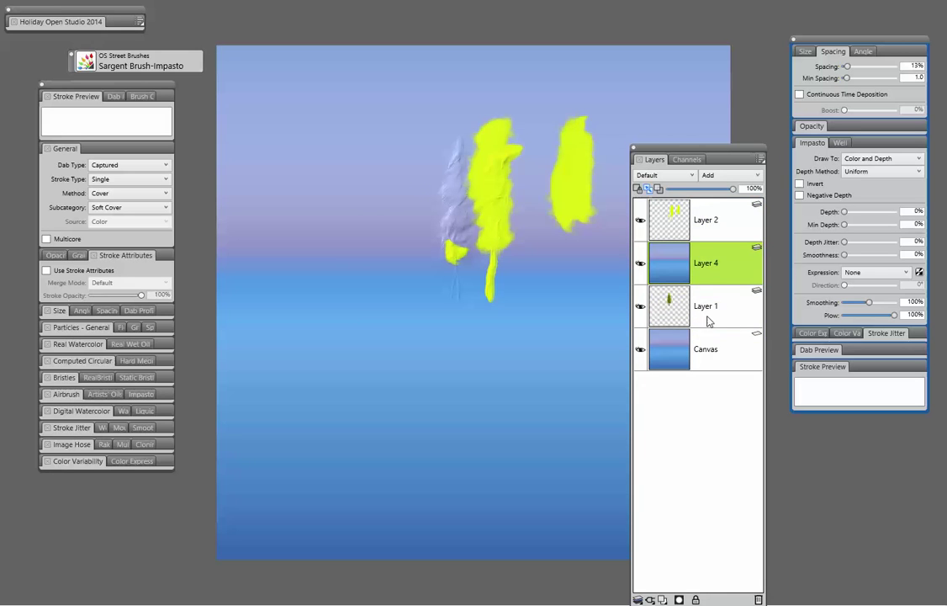
{"action": "left_click_drag", "start_coordinate": [707, 263], "coordinate": [715, 313]}
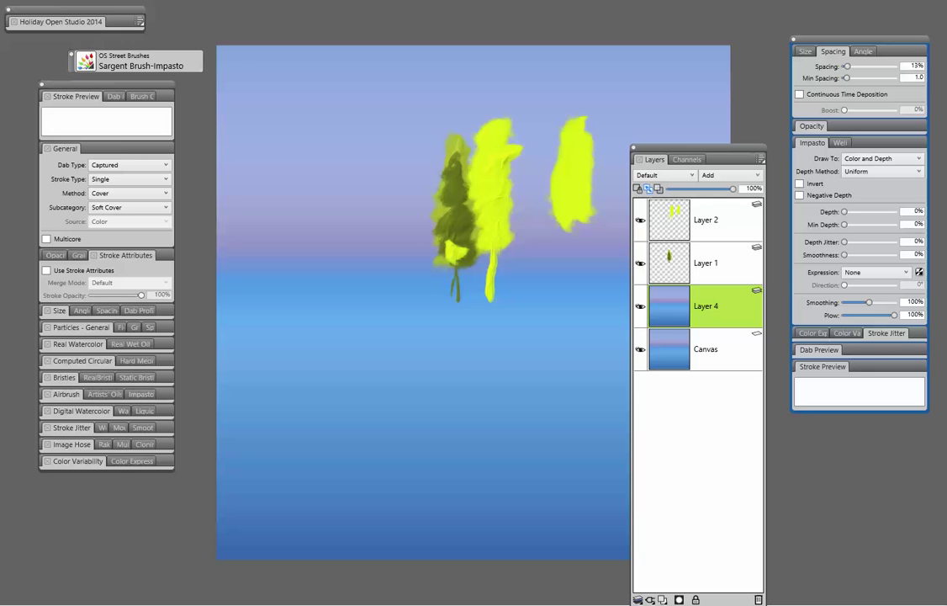
Step: Switch to the Plug-in Liquid Brush and paint a new tree with trunk left of the others on Layer 4
{"action": "left_click", "coordinate": [94, 208]}
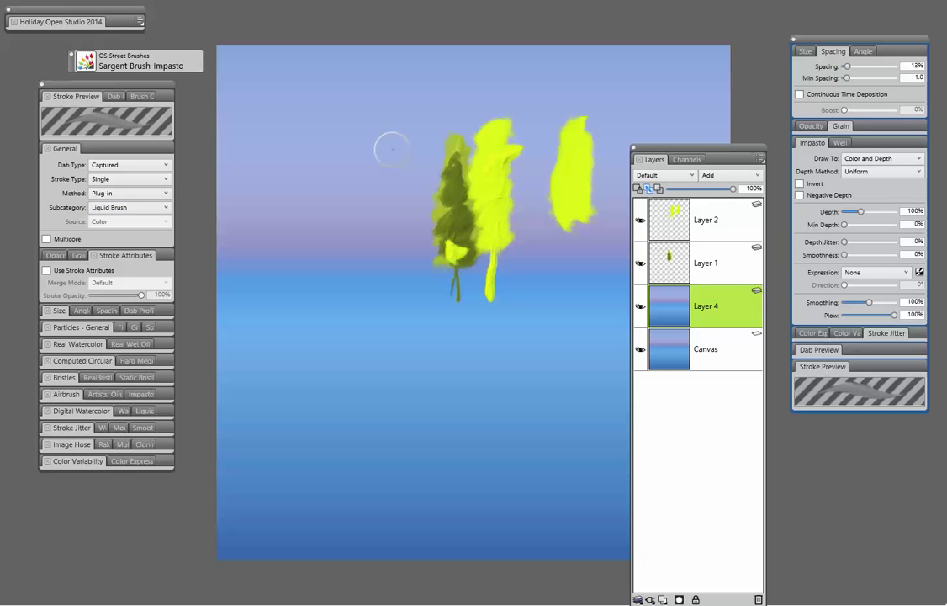
{"action": "mouse_move", "coordinate": [387, 133]}
{"action": "left_mouse_down"}
{"action": "mouse_move", "coordinate": [387, 182]}
{"action": "mouse_move", "coordinate": [393, 171]}
{"action": "mouse_move", "coordinate": [387, 159]}
{"action": "mouse_move", "coordinate": [377, 197]}
{"action": "mouse_move", "coordinate": [398, 169]}
{"action": "mouse_move", "coordinate": [391, 141]}
{"action": "mouse_move", "coordinate": [398, 202]}
{"action": "mouse_move", "coordinate": [388, 202]}
{"action": "mouse_move", "coordinate": [394, 145]}
{"action": "mouse_move", "coordinate": [391, 224]}
{"action": "mouse_move", "coordinate": [368, 220]}
{"action": "mouse_move", "coordinate": [389, 244]}
{"action": "left_mouse_up"}
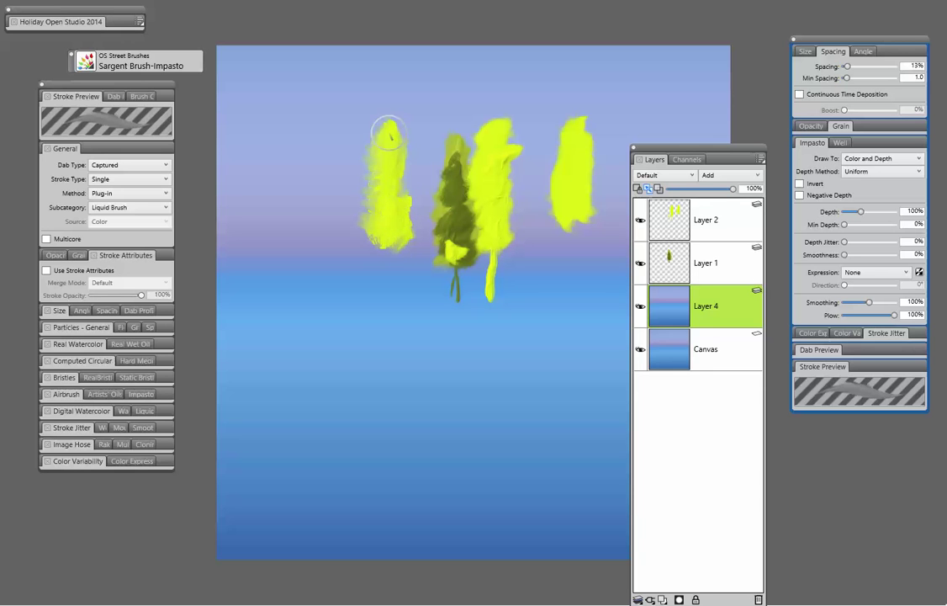
{"action": "mouse_move", "coordinate": [389, 133]}
{"action": "left_mouse_down"}
{"action": "mouse_move", "coordinate": [393, 240]}
{"action": "mouse_move", "coordinate": [374, 250]}
{"action": "mouse_move", "coordinate": [405, 240]}
{"action": "mouse_move", "coordinate": [395, 201]}
{"action": "mouse_move", "coordinate": [418, 246]}
{"action": "left_mouse_up"}
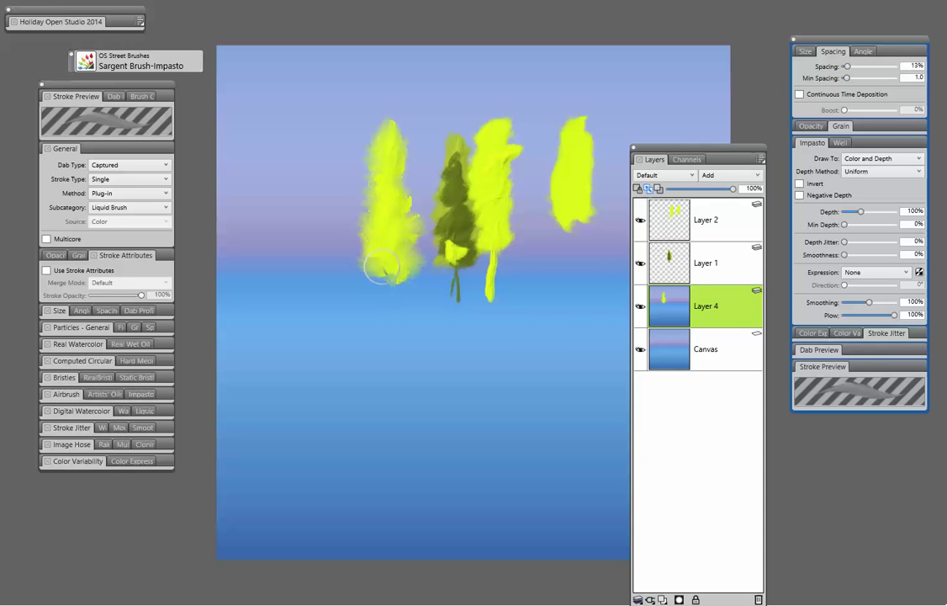
{"action": "left_click_drag", "start_coordinate": [380, 266], "coordinate": [388, 311]}
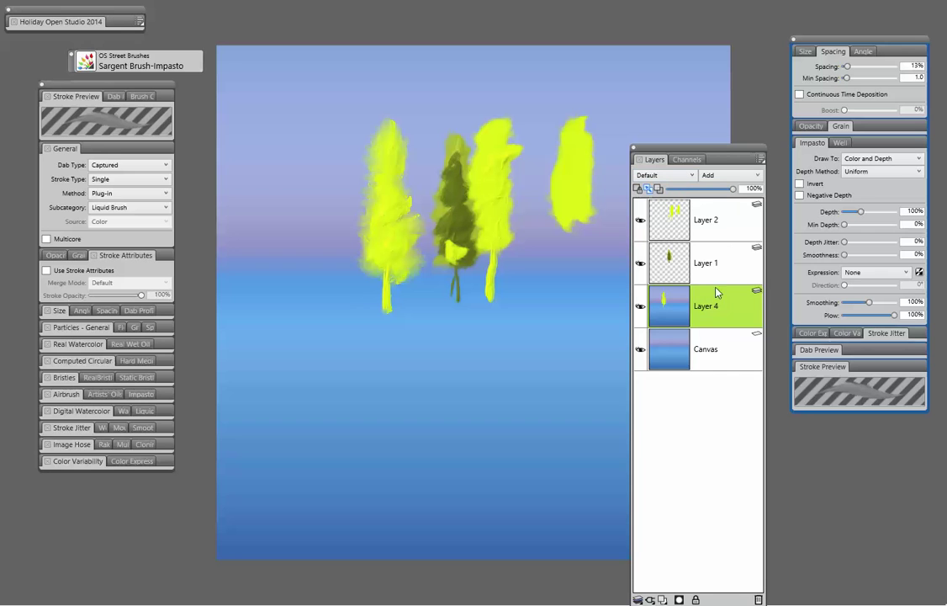
Step: Clear the Canvas layer to white with Delete, then reselect Layer 4
{"action": "left_click", "coordinate": [719, 345]}
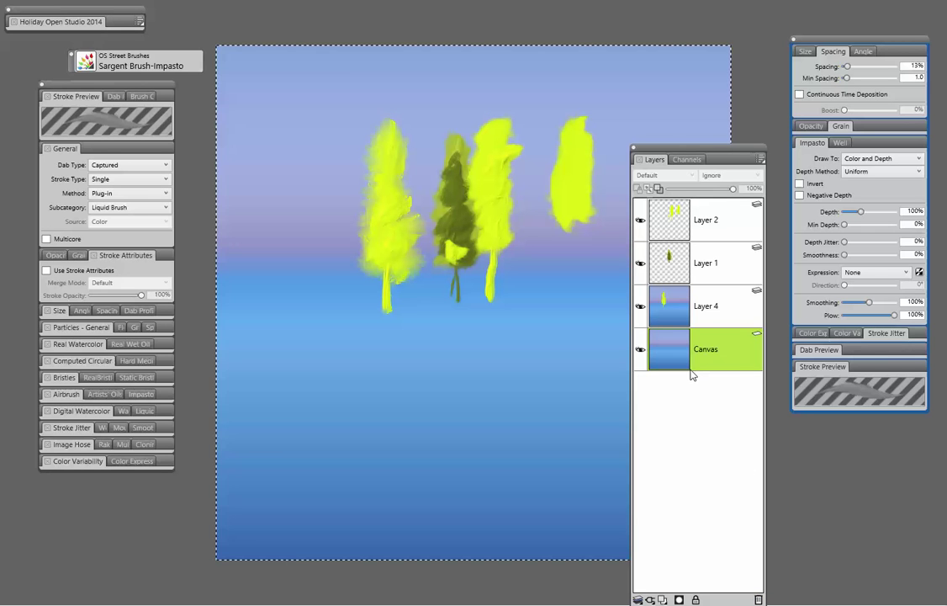
{"action": "key", "text": "Delete"}
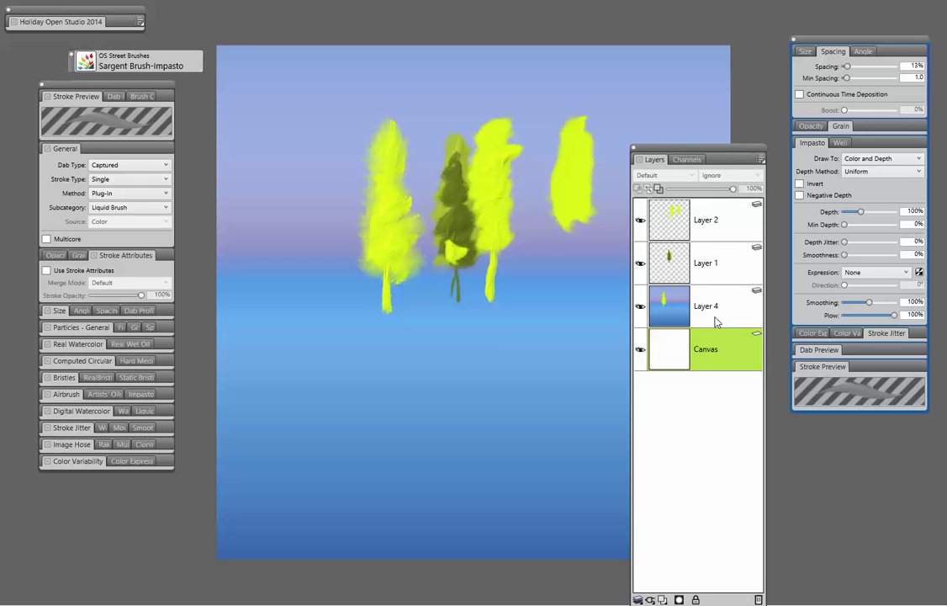
{"action": "left_click", "coordinate": [672, 310]}
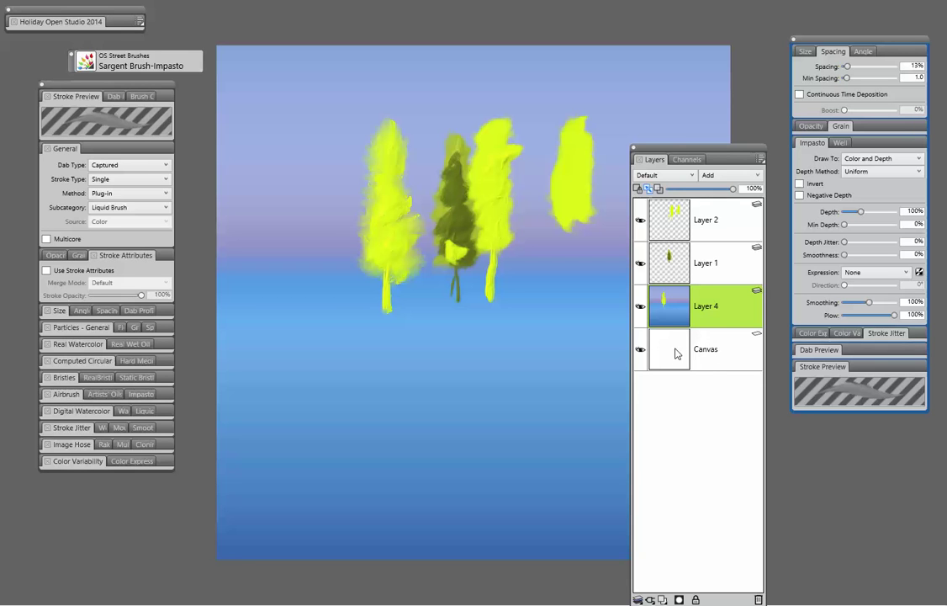
Step: Duplicate Layer 4, then add yellow impasto strokes to the leftmost tree and between the trees
{"action": "right_click", "coordinate": [721, 315]}
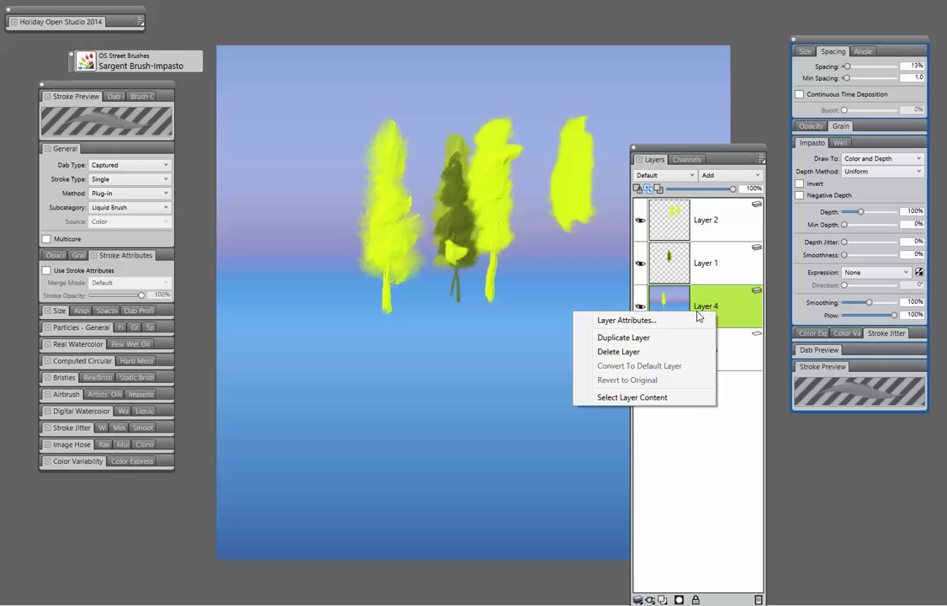
{"action": "left_click", "coordinate": [666, 336]}
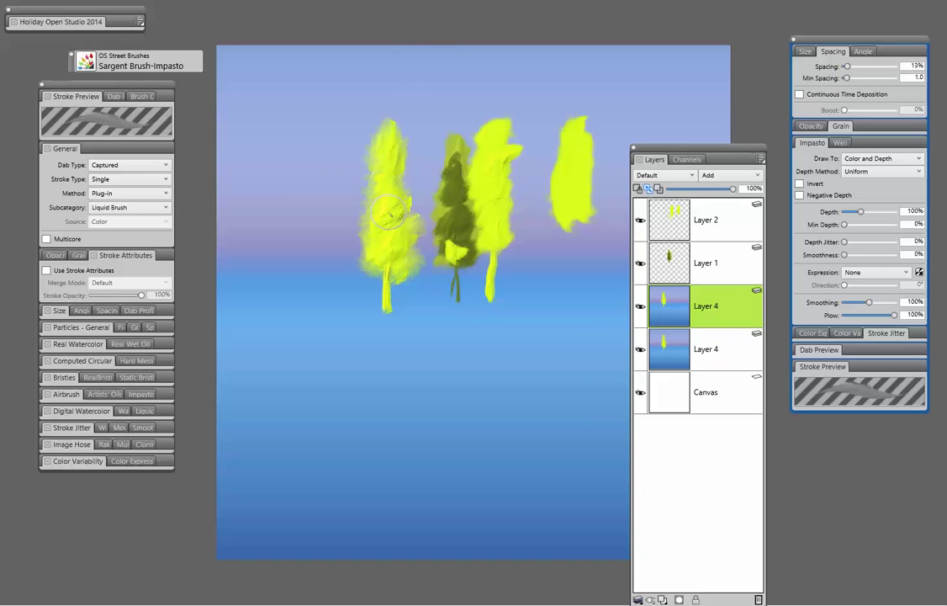
{"action": "mouse_move", "coordinate": [394, 190]}
{"action": "left_mouse_down"}
{"action": "mouse_move", "coordinate": [401, 172]}
{"action": "mouse_move", "coordinate": [402, 226]}
{"action": "mouse_move", "coordinate": [353, 260]}
{"action": "mouse_move", "coordinate": [374, 252]}
{"action": "left_mouse_up"}
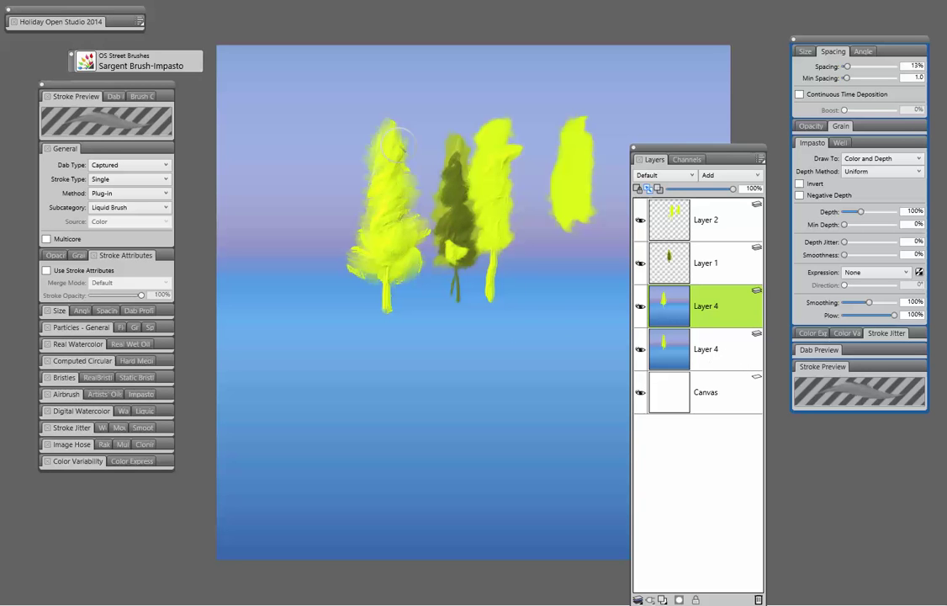
{"action": "mouse_move", "coordinate": [450, 247]}
{"action": "left_mouse_down"}
{"action": "mouse_move", "coordinate": [450, 236]}
{"action": "mouse_move", "coordinate": [454, 253]}
{"action": "left_mouse_up"}
{"action": "left_click", "coordinate": [728, 268]}
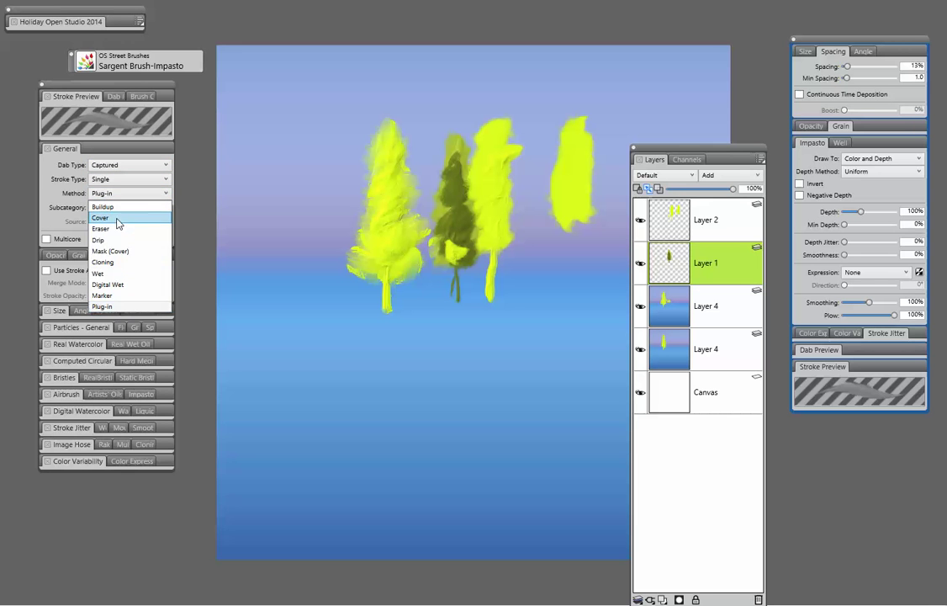
Step: Set the brush method to Cover with Grainy Soft Cover, then paint a small yellow tree at the far left
{"action": "left_click", "coordinate": [118, 216]}
{"action": "left_click", "coordinate": [121, 210]}
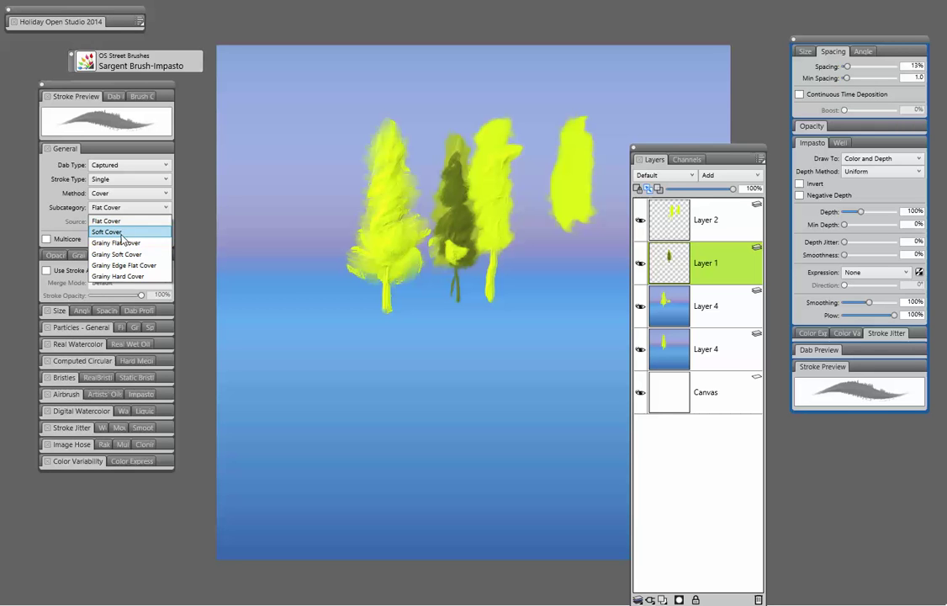
{"action": "left_click", "coordinate": [116, 232]}
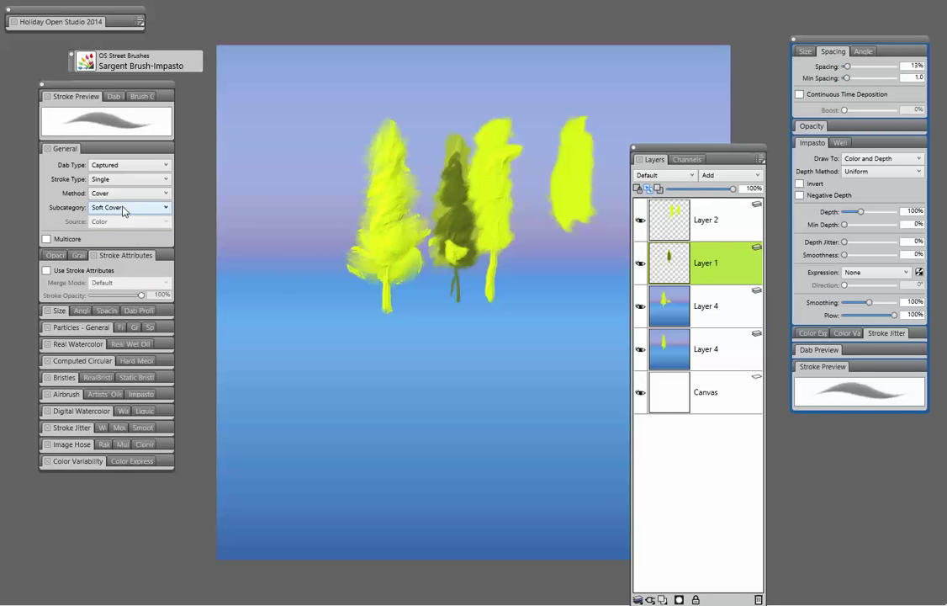
{"action": "left_click", "coordinate": [126, 208]}
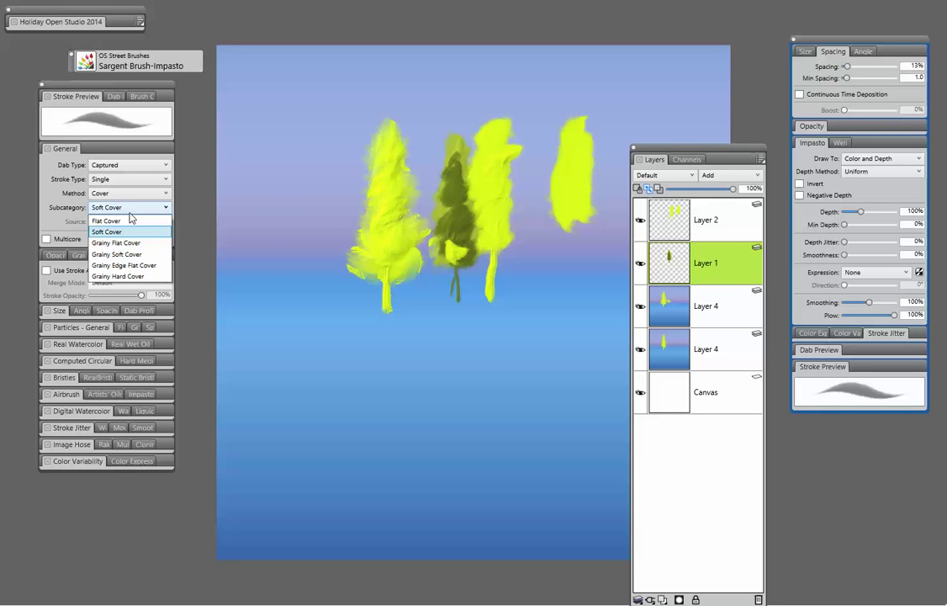
{"action": "left_click", "coordinate": [109, 255]}
{"action": "mouse_move", "coordinate": [311, 235]}
{"action": "left_mouse_down"}
{"action": "mouse_move", "coordinate": [310, 186]}
{"action": "mouse_move", "coordinate": [323, 198]}
{"action": "mouse_move", "coordinate": [305, 210]}
{"action": "mouse_move", "coordinate": [303, 168]}
{"action": "mouse_move", "coordinate": [314, 217]}
{"action": "mouse_move", "coordinate": [281, 239]}
{"action": "left_mouse_up"}
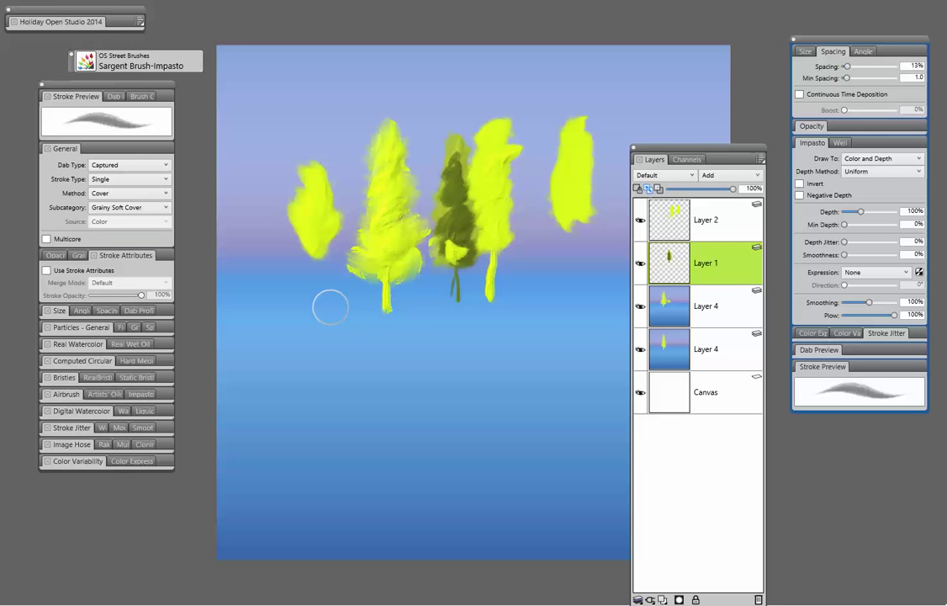